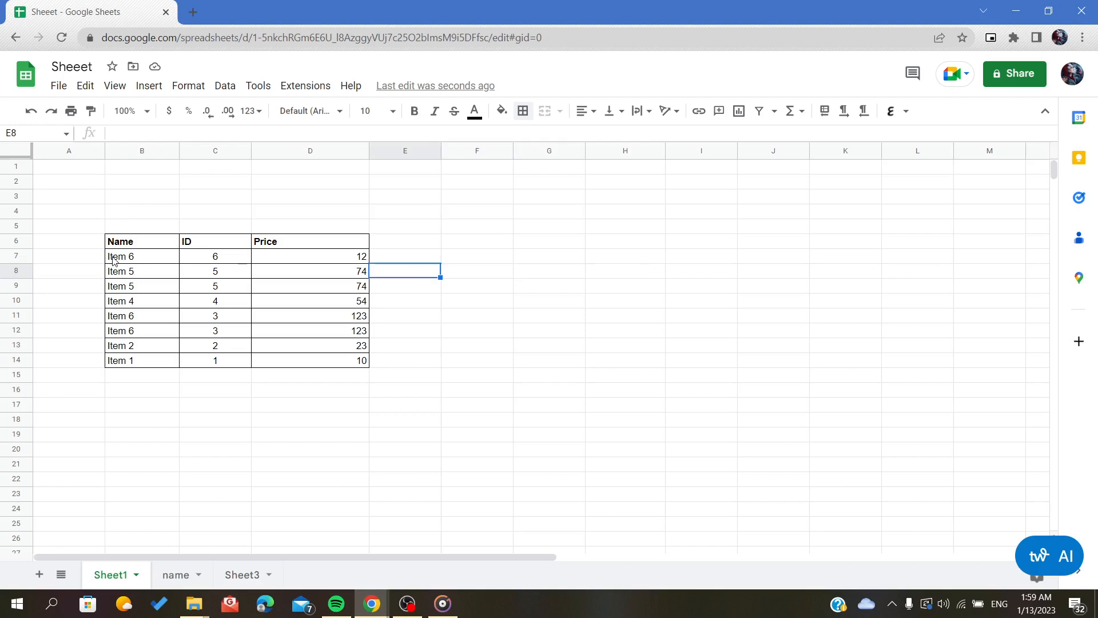
- Select the data range B7:D14 without its header row and sort it by column B from A to Z
mouse_move(114, 260)
left_mouse_down()
mouse_move(128, 275)
mouse_move(126, 262)
left_mouse_up()
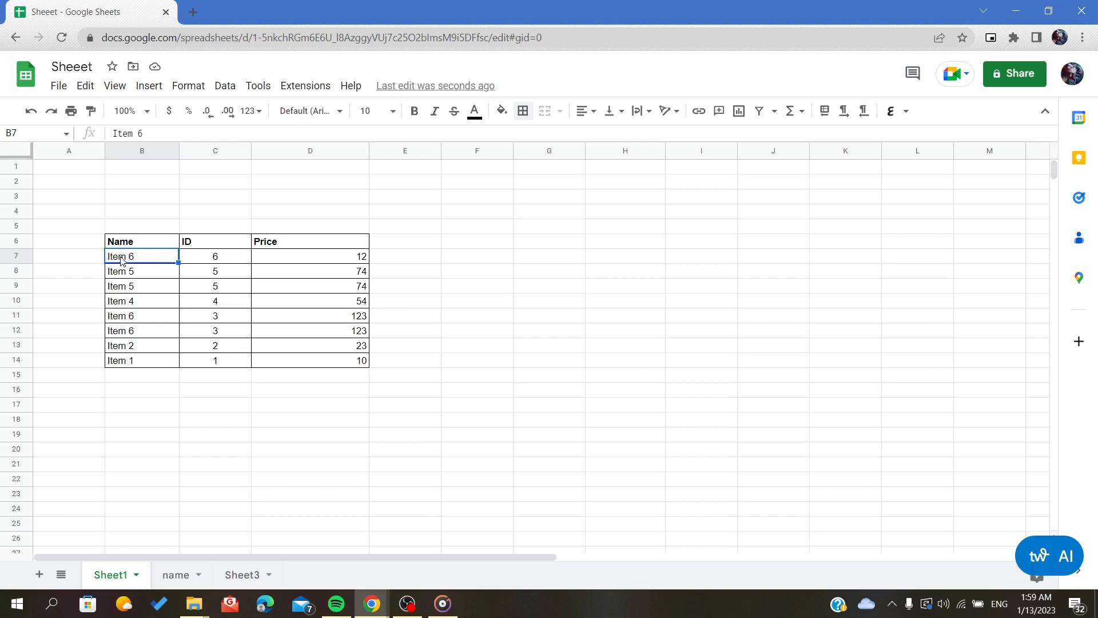
left_click_drag(121, 261, 299, 364)
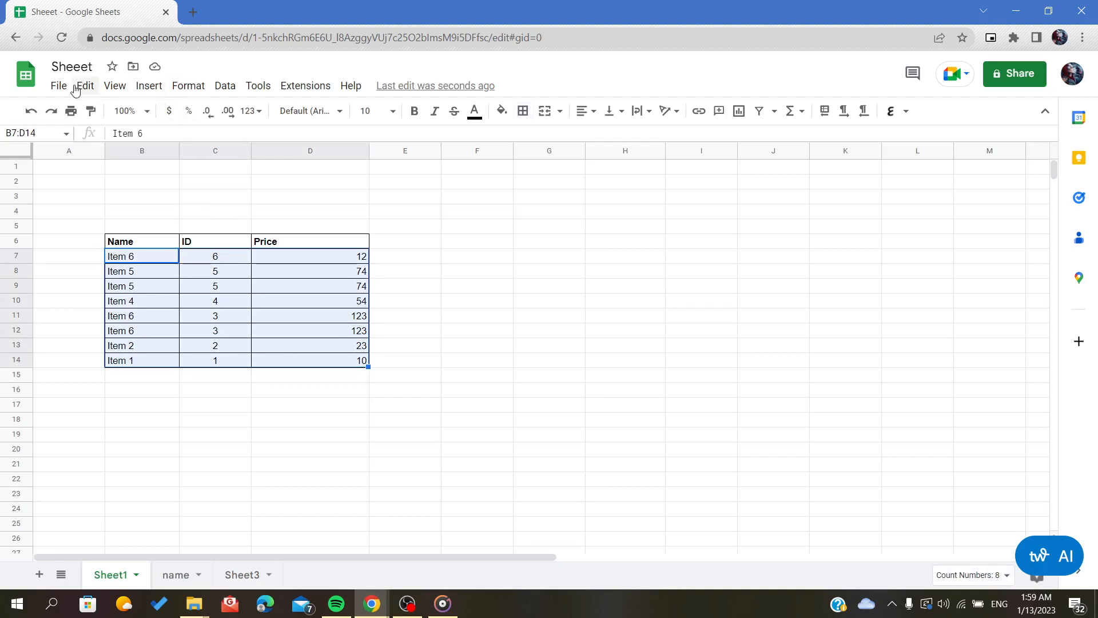
left_click(190, 86)
mouse_move(221, 90)
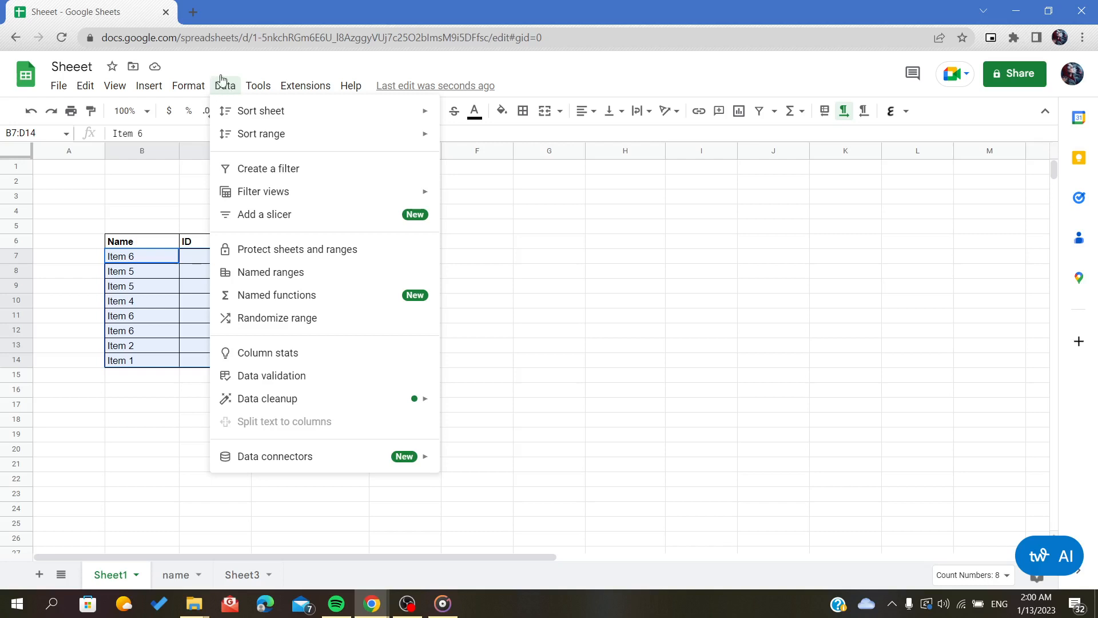
mouse_move(226, 134)
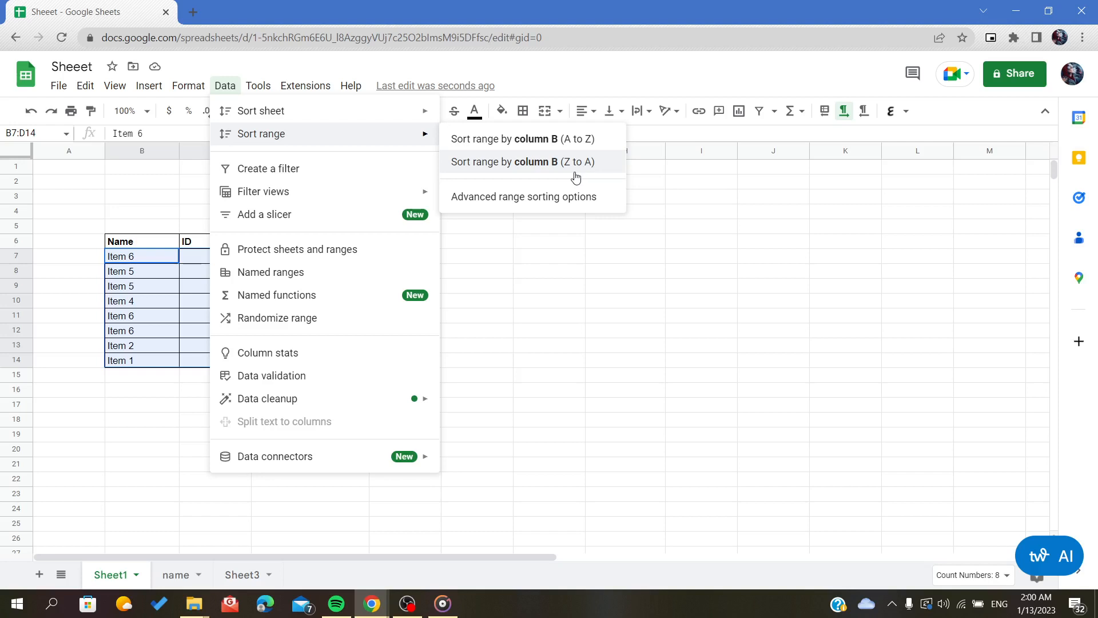
left_click(563, 140)
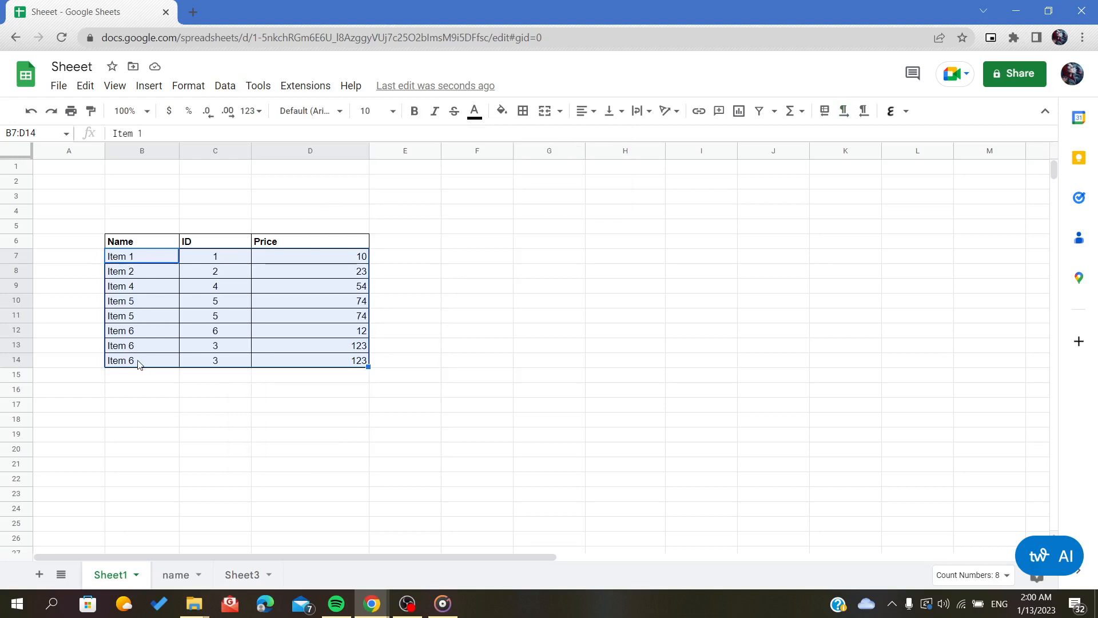
- Sort the selected range B7:D14 by column B from Z to A and deselect it
left_click(186, 87)
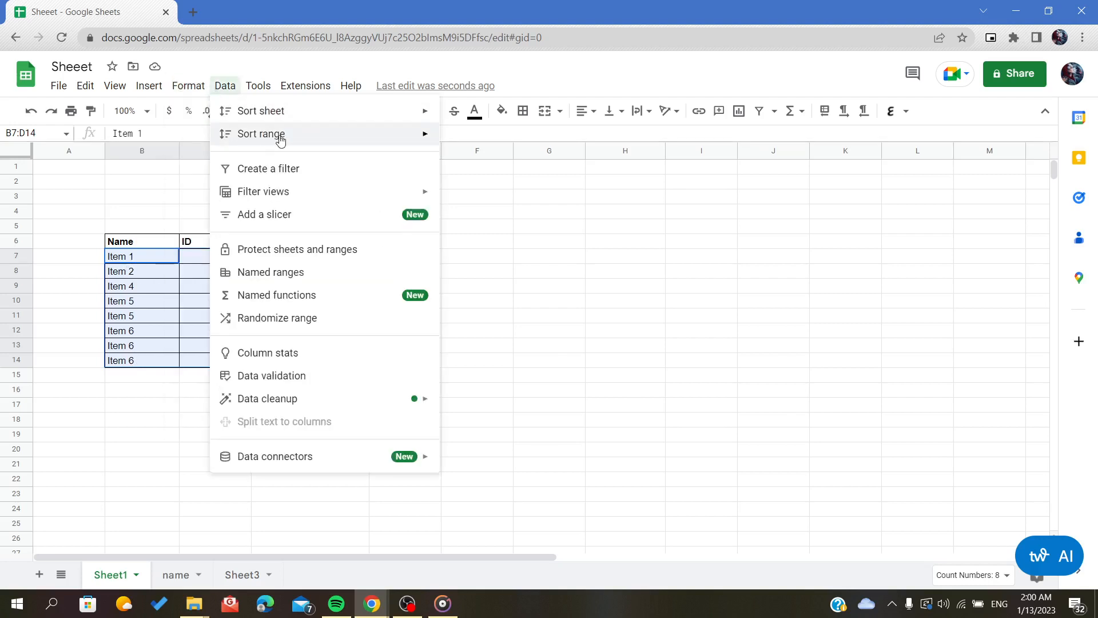
mouse_move(355, 135)
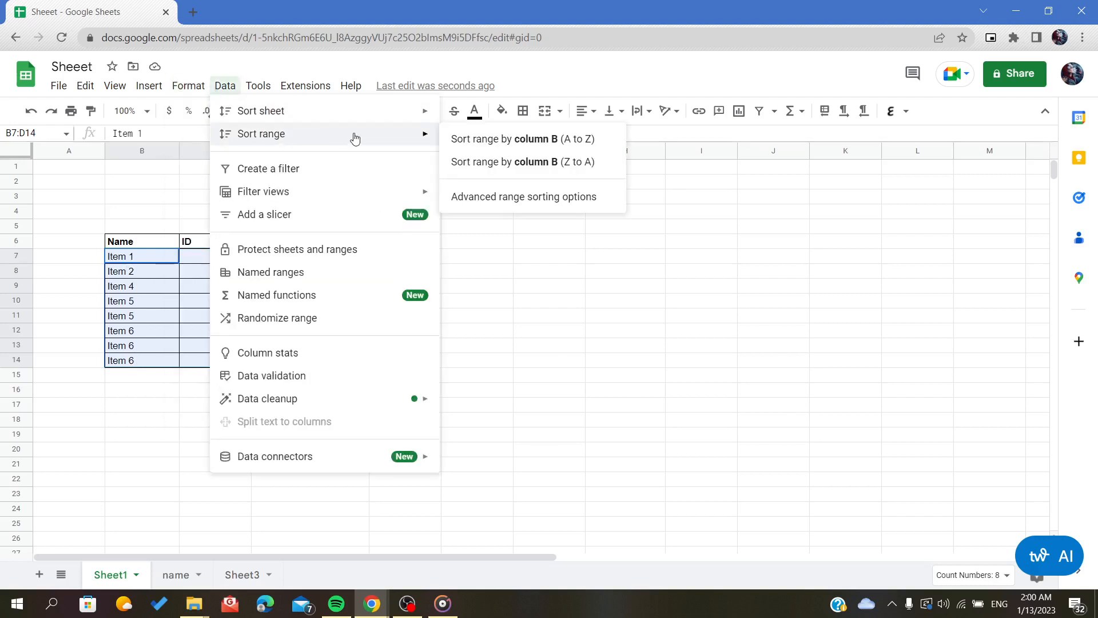
left_click(514, 162)
left_click(434, 393)
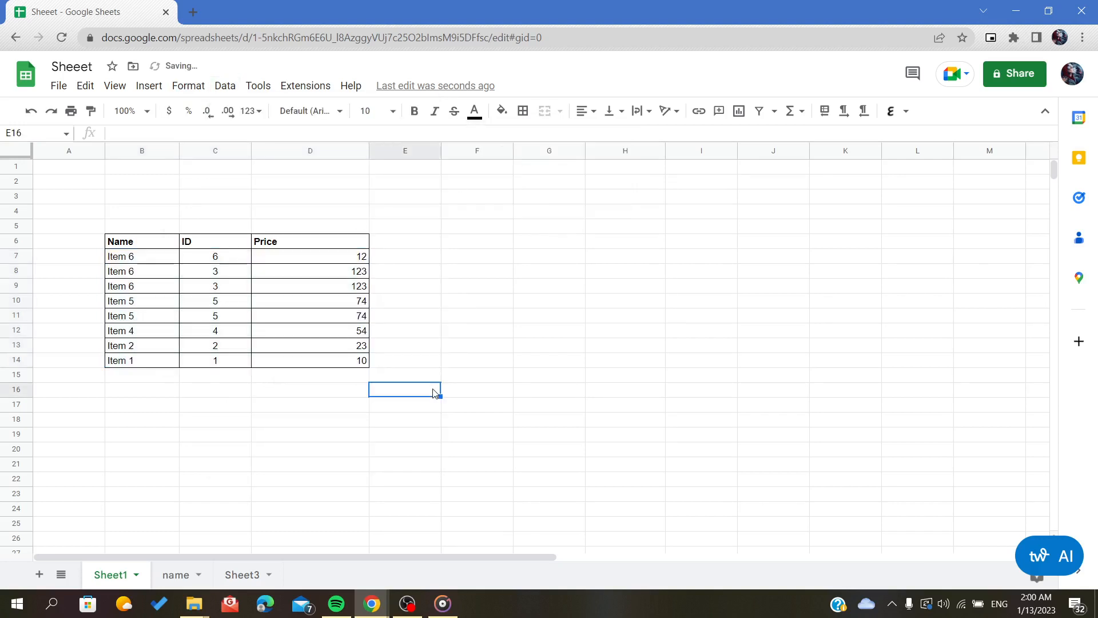
- Start a SORT formula in cell B17 with B7:D14 as its range argument
scroll(188, 459, "down", 1)
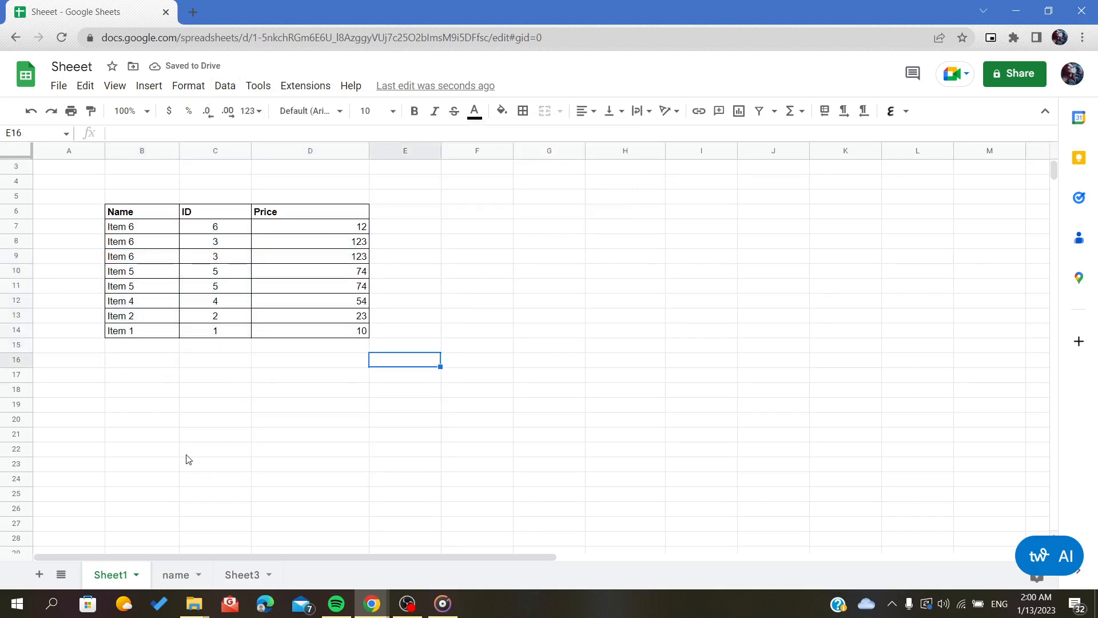
left_click(145, 380)
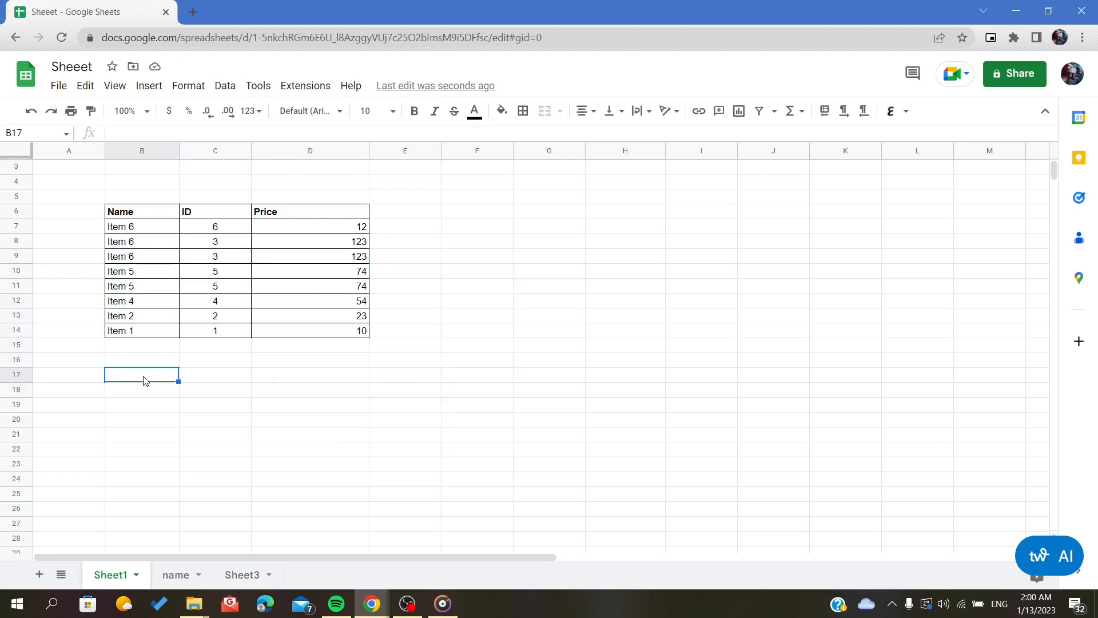
type("=")
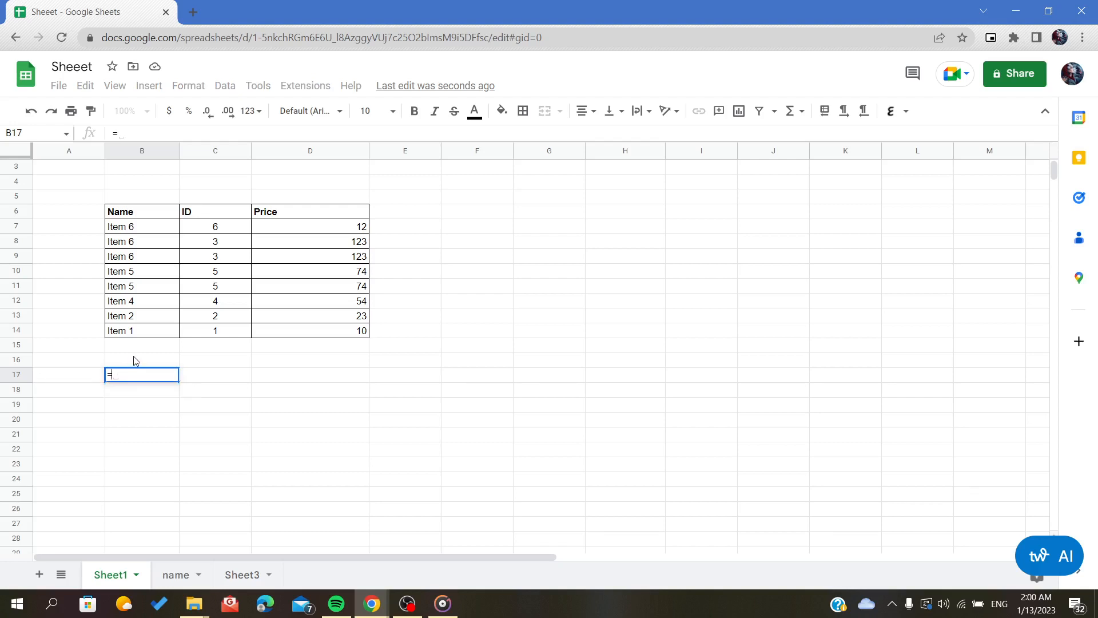
type("sor")
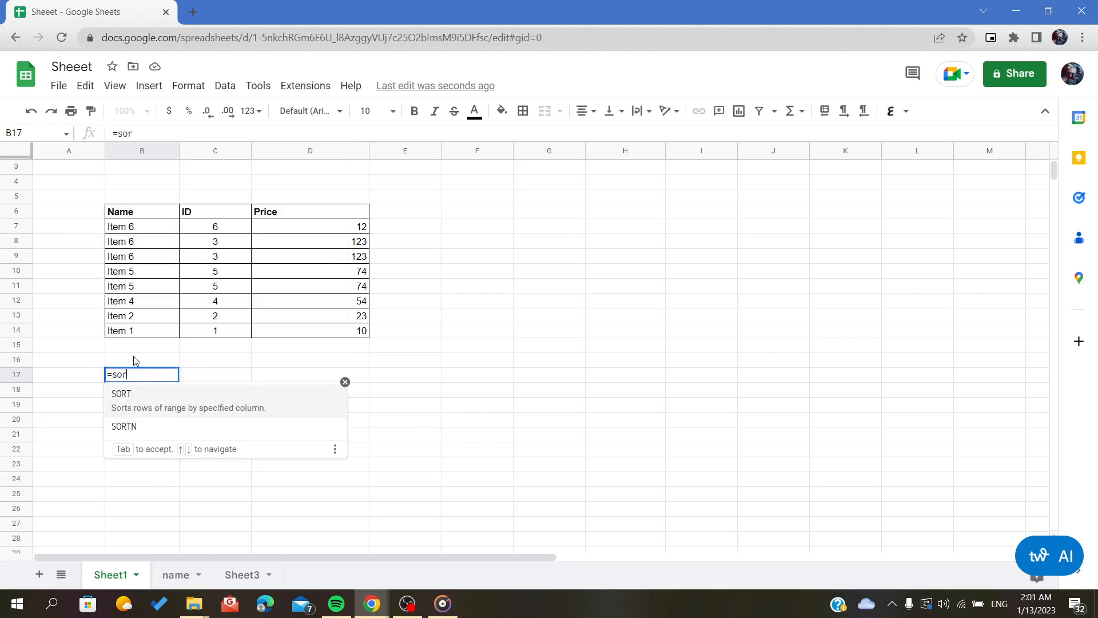
key("Tab")
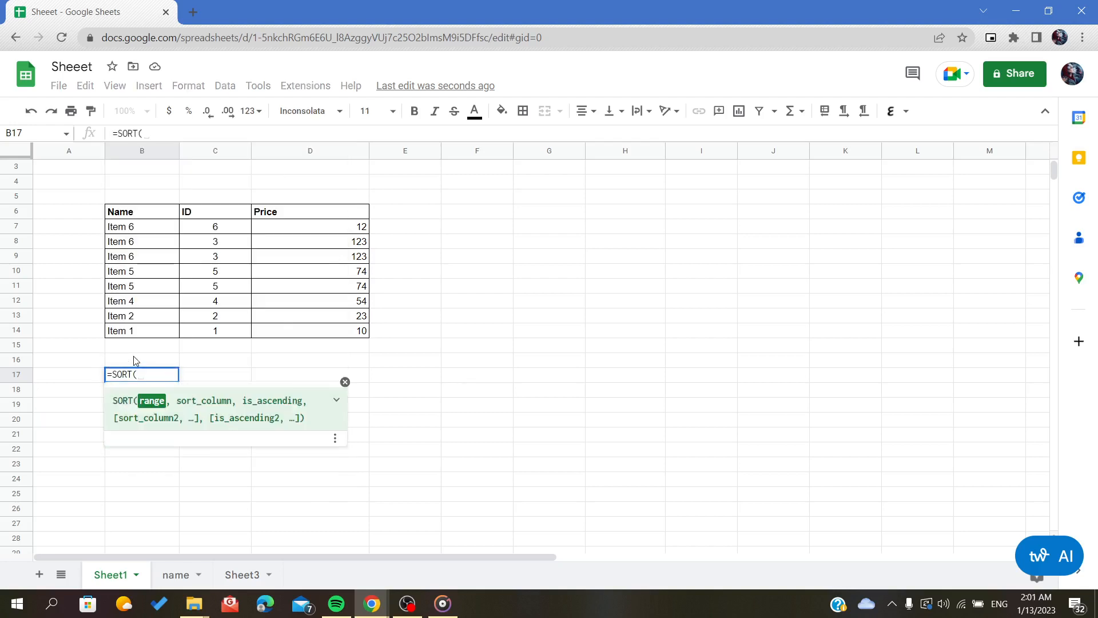
left_click_drag(127, 226, 322, 339)
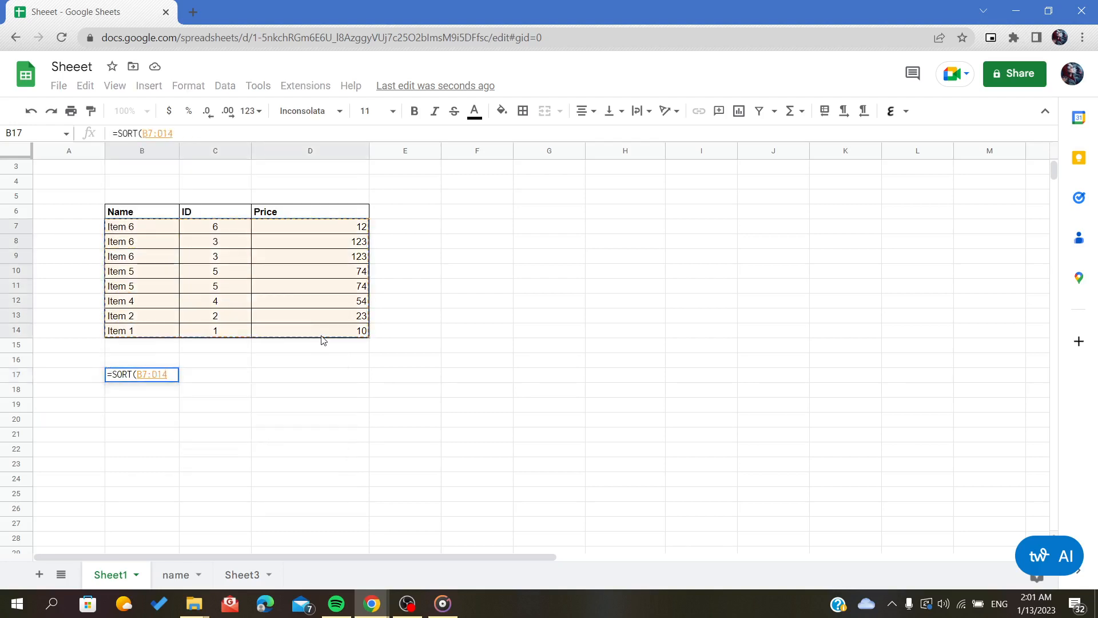
type(",")
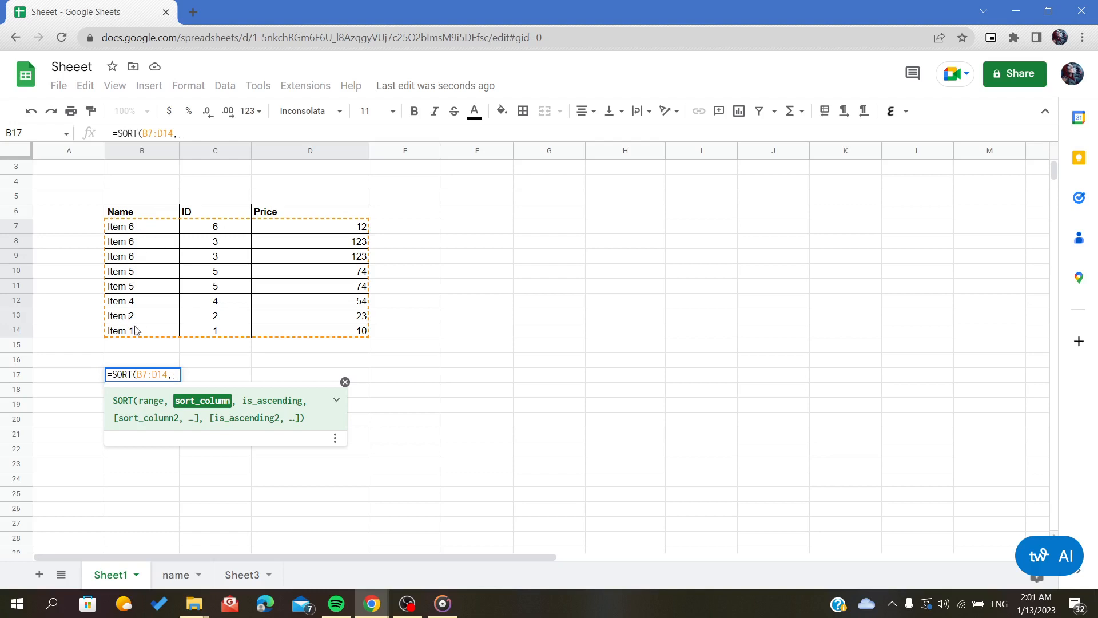
- Complete the B17 formula with sort column 1 and "true" for ascending order, giving =SORT(B7:D14,1,"true")
type("1")
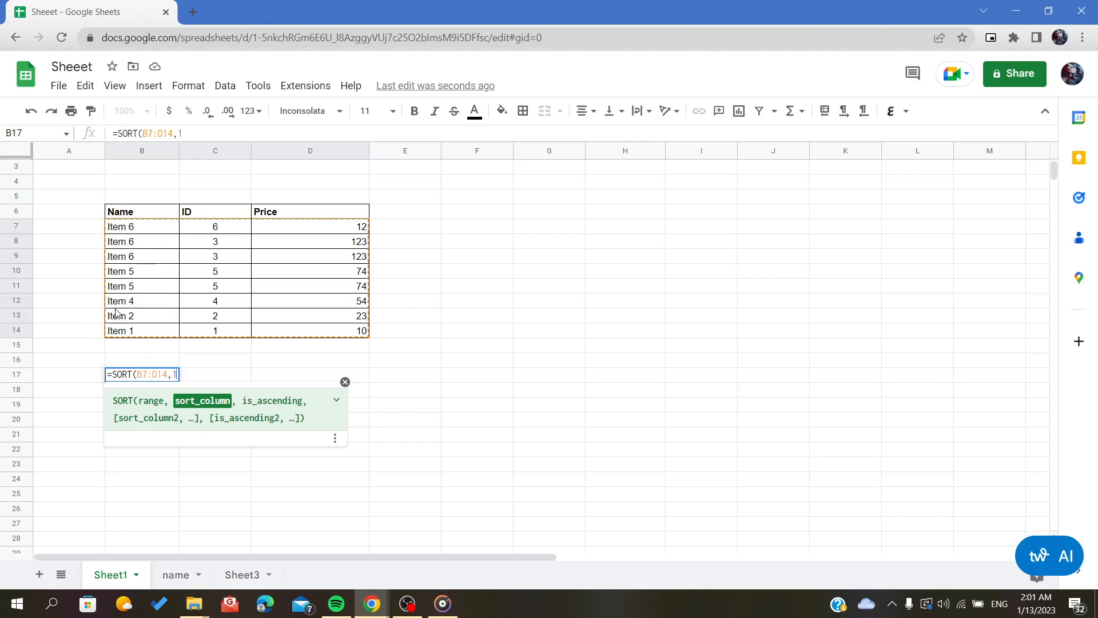
type(",\"")
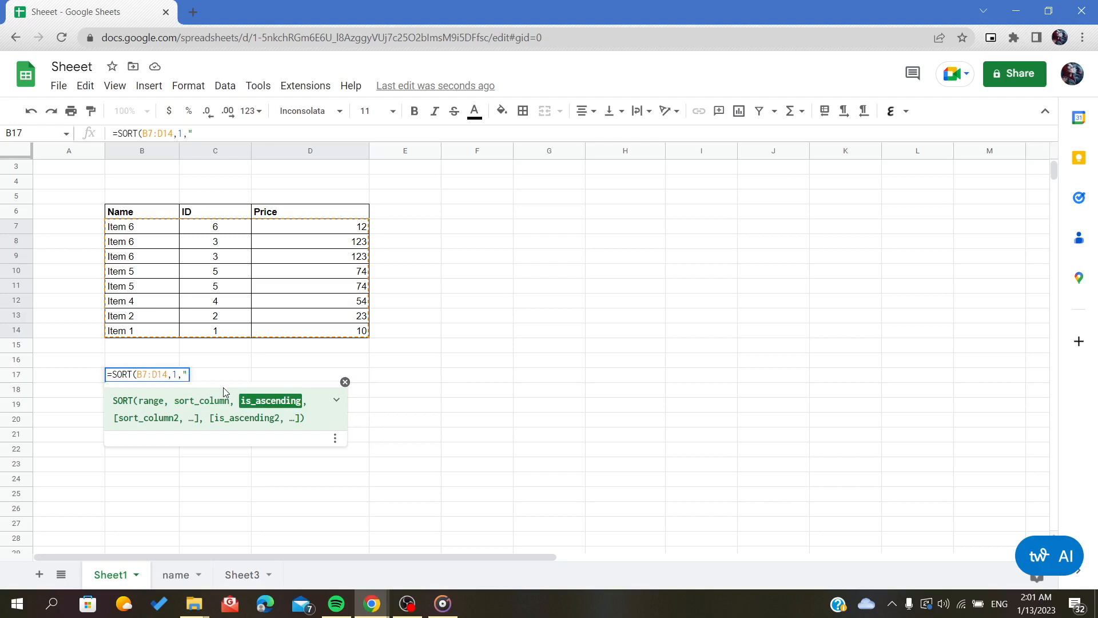
type("true:")
left_click(277, 402)
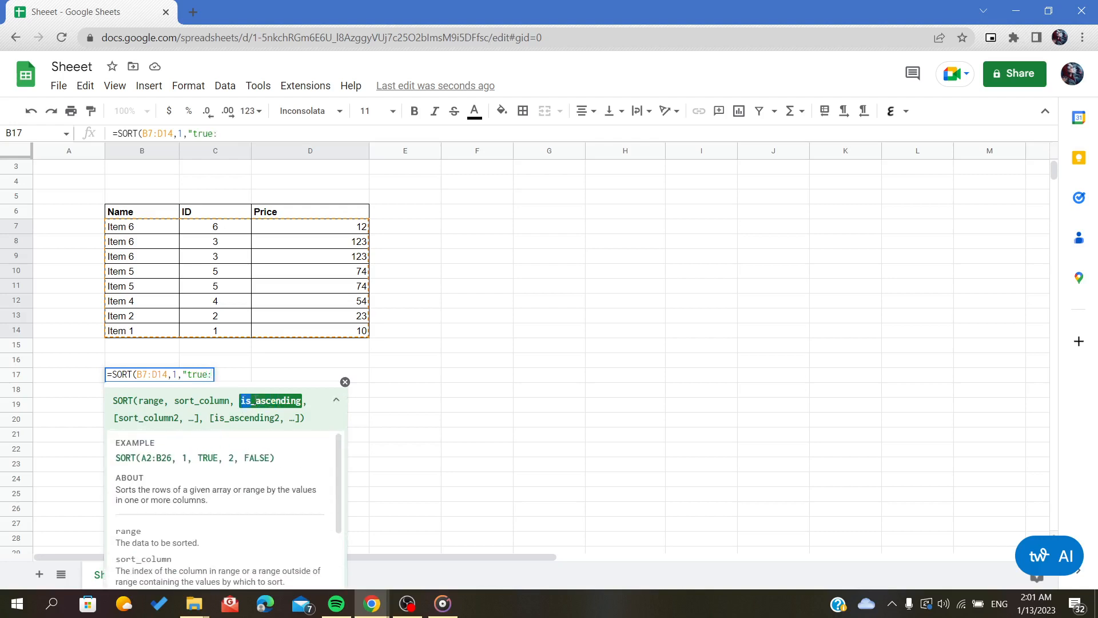
left_click_drag(255, 398, 302, 401)
left_click(213, 376)
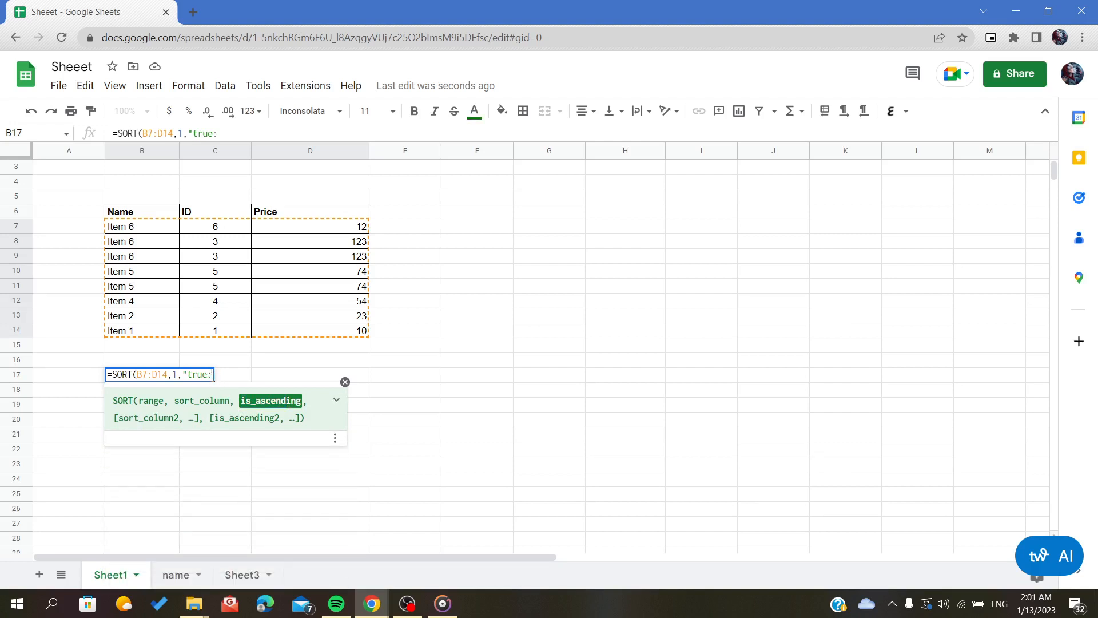
key("BackSpace")
type("\"")
left_click(186, 374)
type(")")
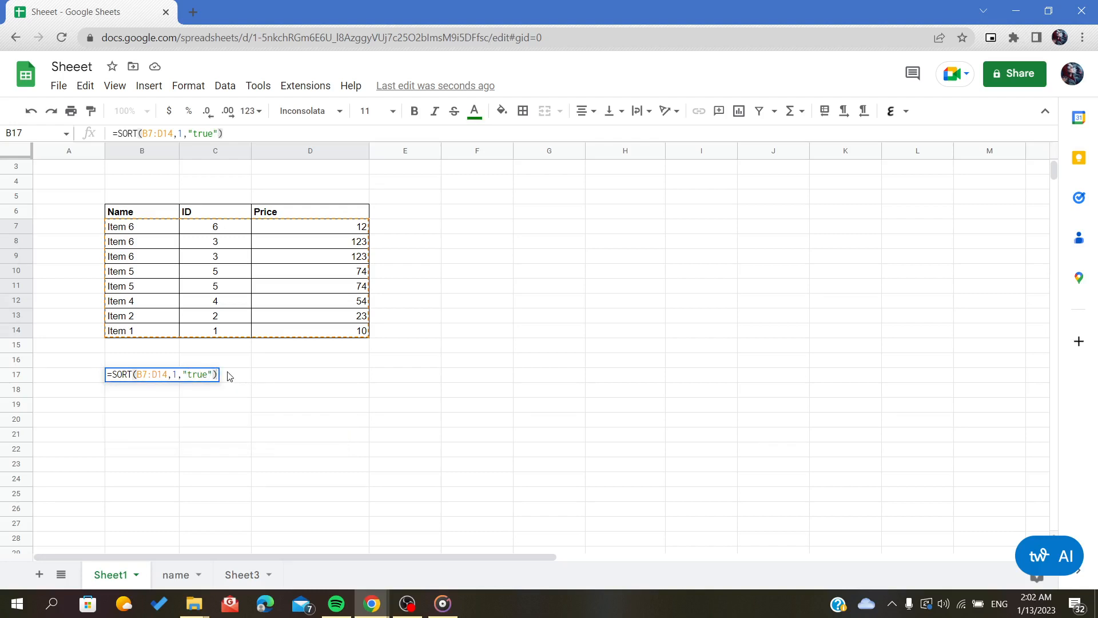
key("Return")
- Look over the sorted names in B17:B24 and delete the SORT formula from cell B17
left_click_drag(150, 379, 177, 483)
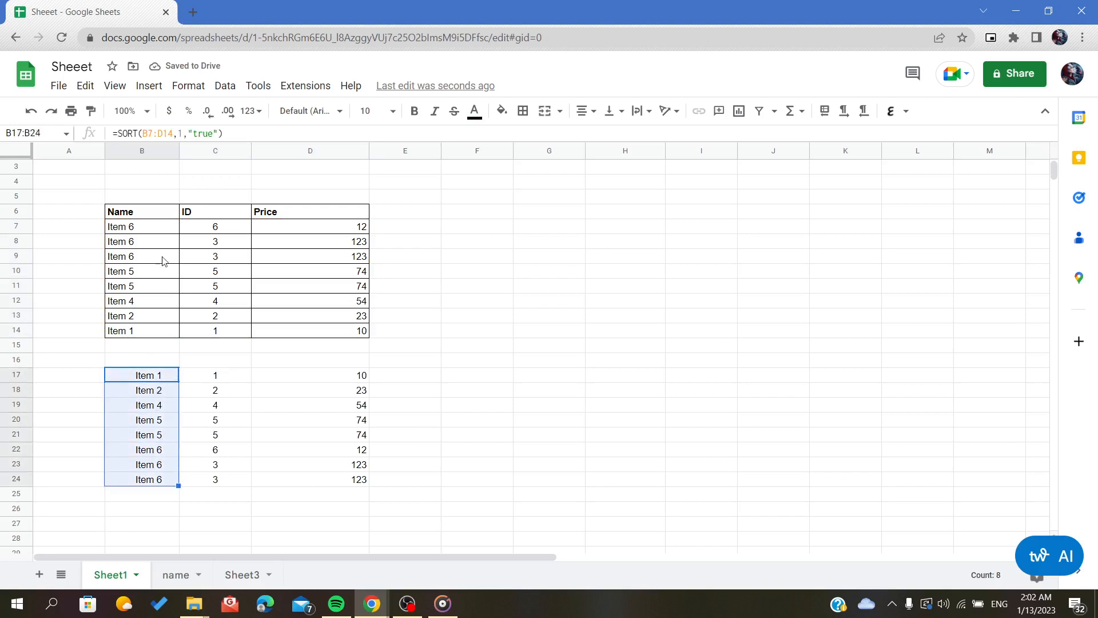
left_click(147, 375)
key("Delete")
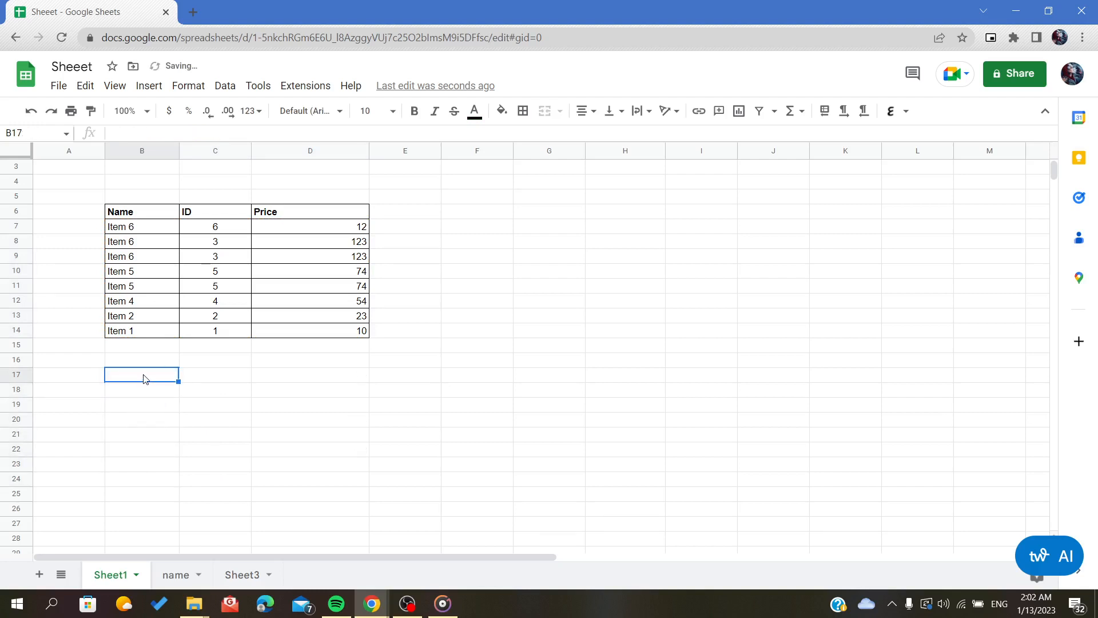
- Enter =SORT(B7:D14,1,"false") in cell B17 to list the rows in descending order by name
type("=su")
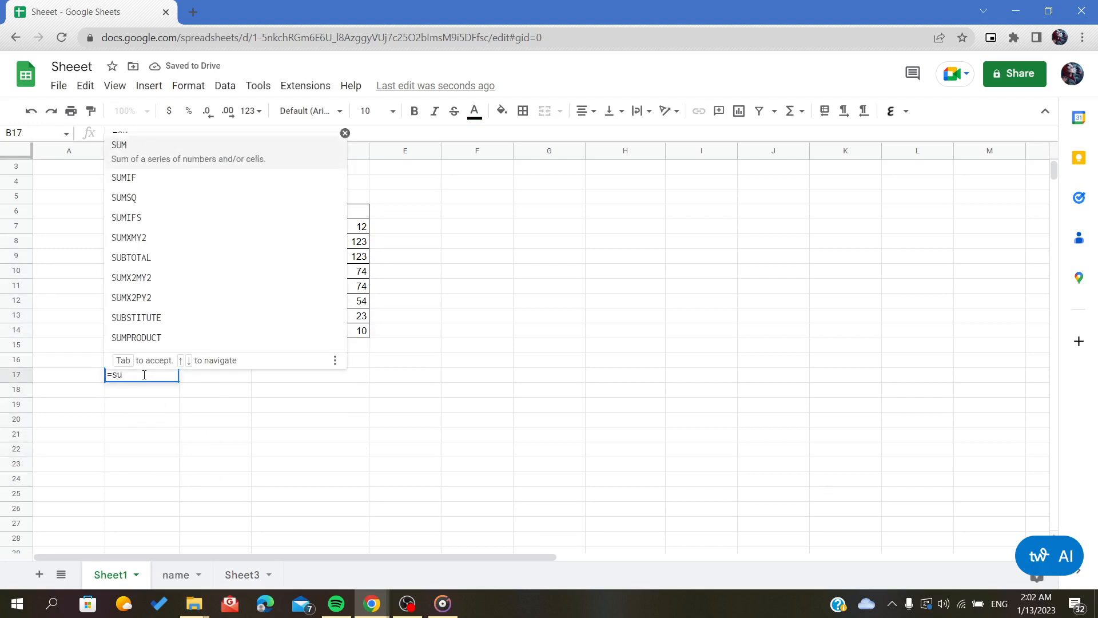
key("BackSpace")
type("ort(")
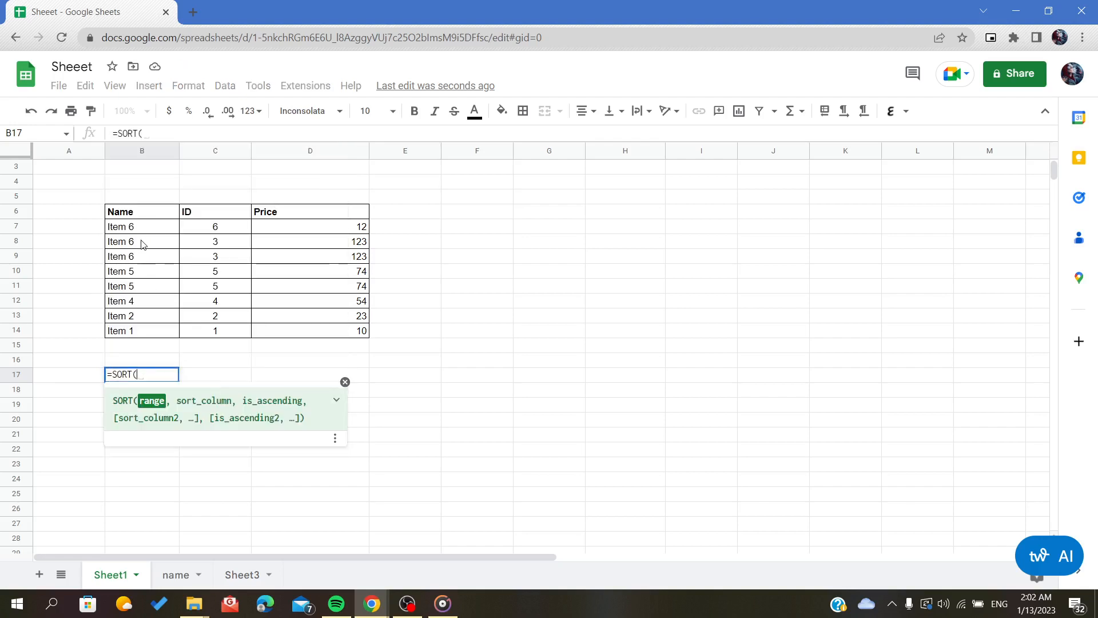
left_click_drag(144, 229, 333, 337)
type(",")
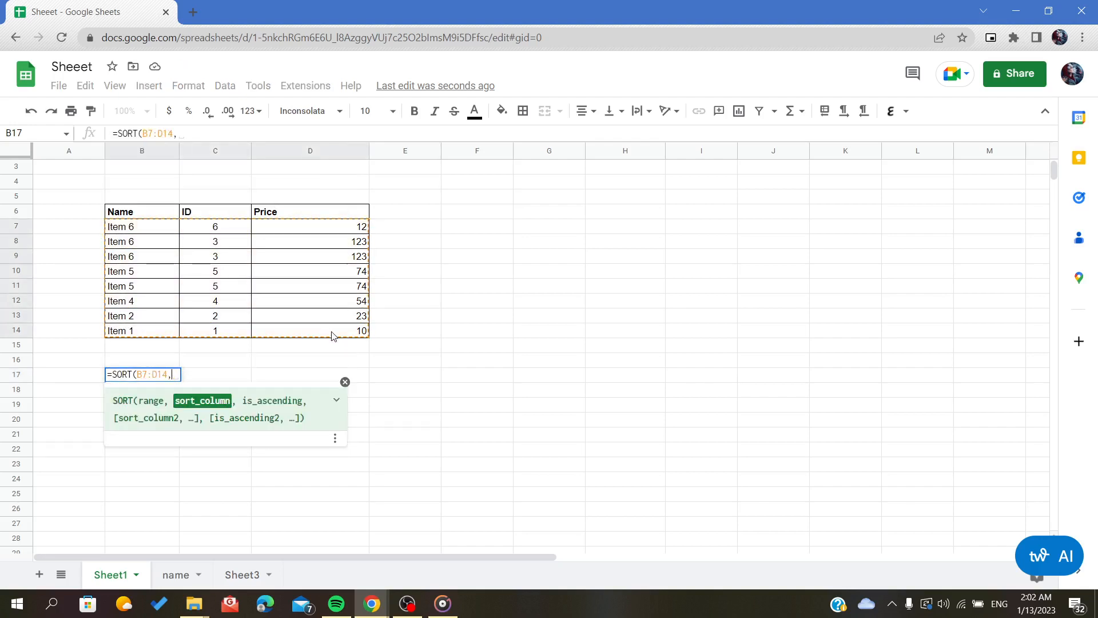
type("1,")
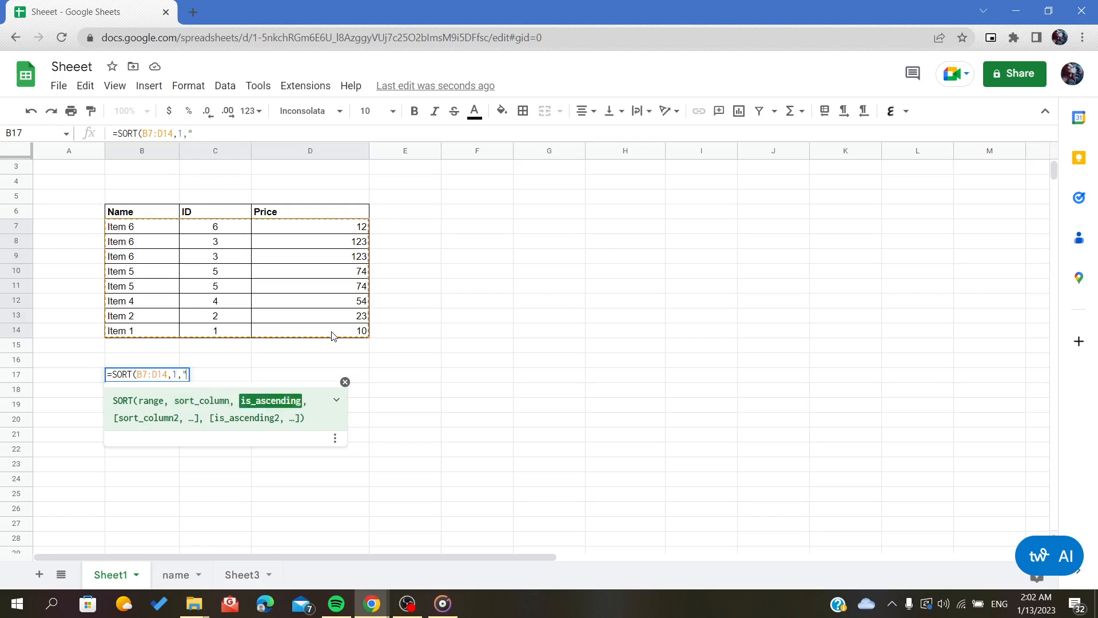
type("\"false")
type("\")")
type(")")
key("BackSpace")
key("Return")
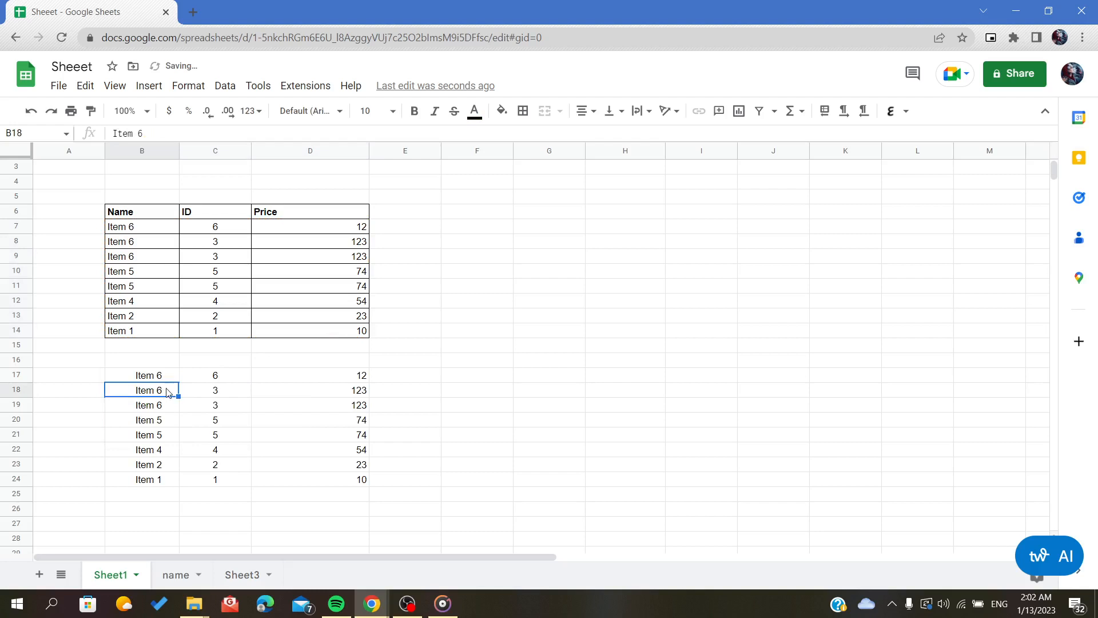
- Look over the descending SORT output below the table and clear B17:D24
left_click_drag(147, 375, 330, 490)
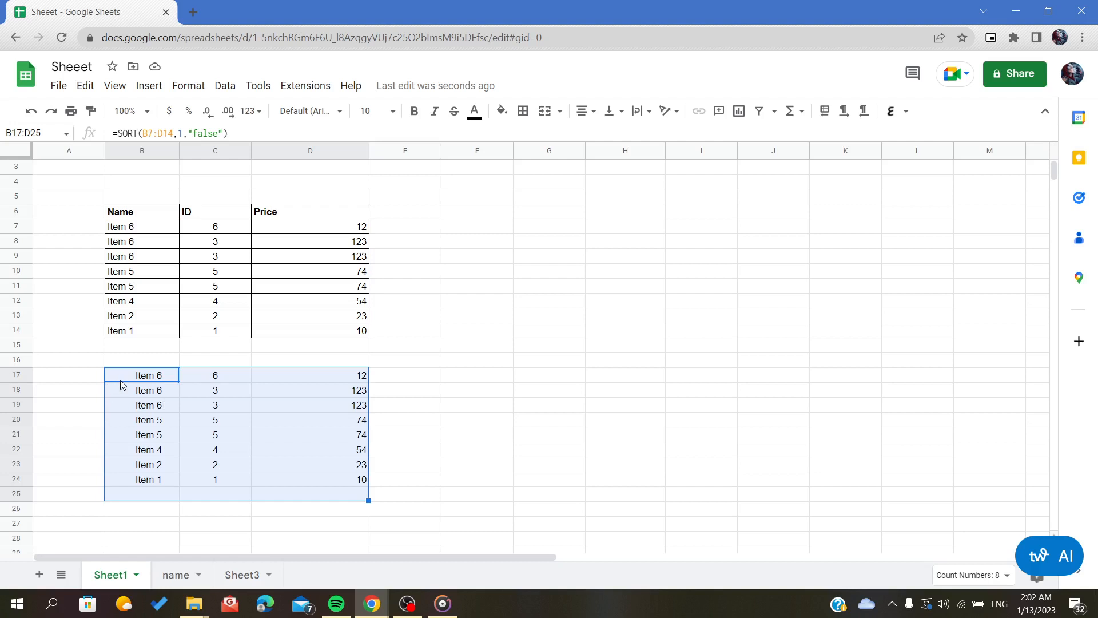
left_click(391, 397)
left_click(163, 377)
key("ctrl+shift+Down")
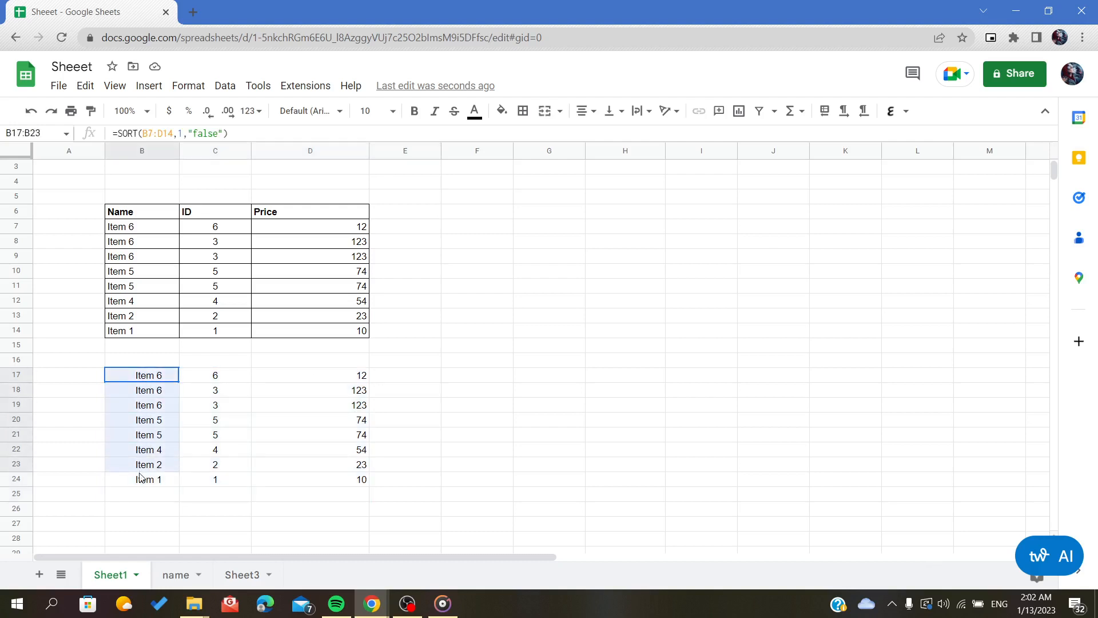
left_click(91, 383)
left_click_drag(128, 375, 361, 483)
key("Delete")
left_click(553, 399)
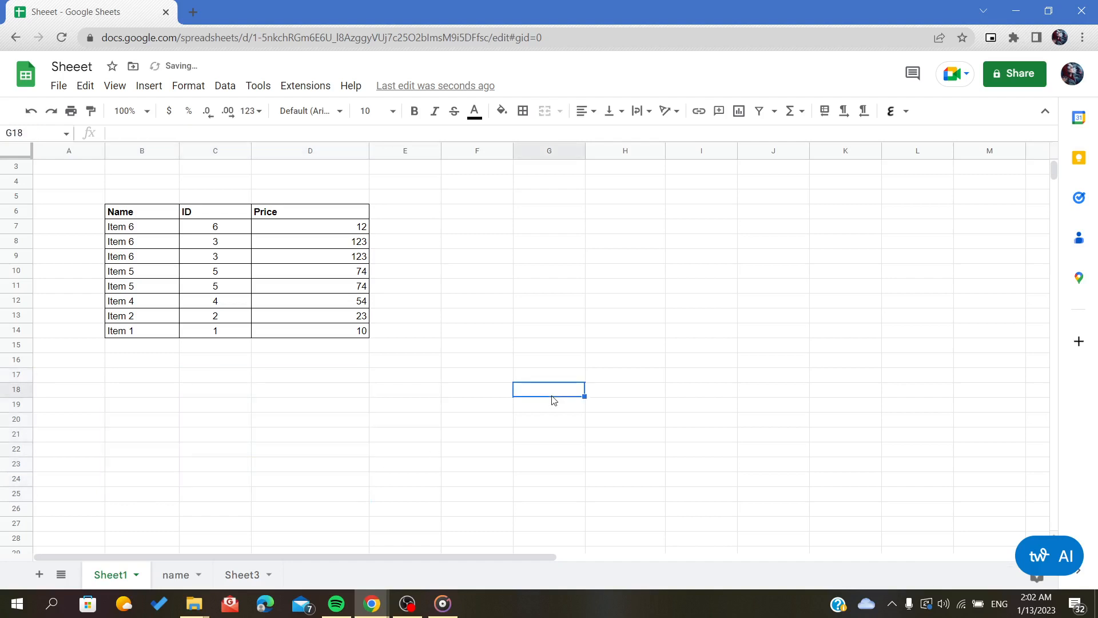